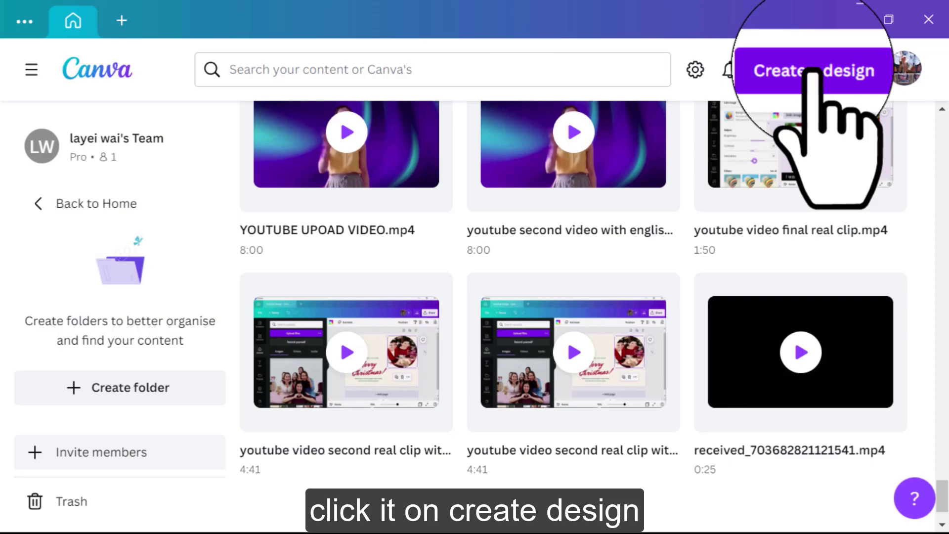
Create a new blank A4 Resume design from the RE search and browse the resume templates
left_click(814, 71)
type("RESUME")
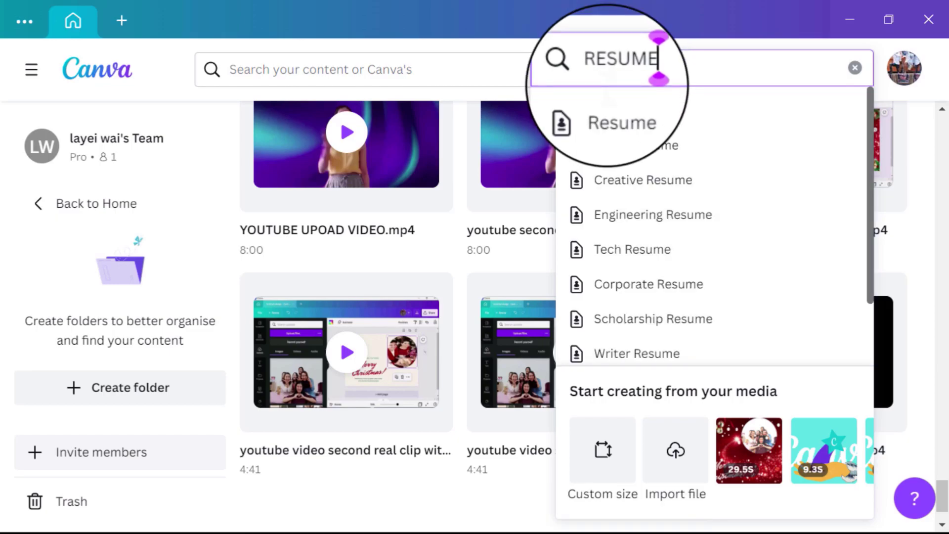
left_click(613, 110)
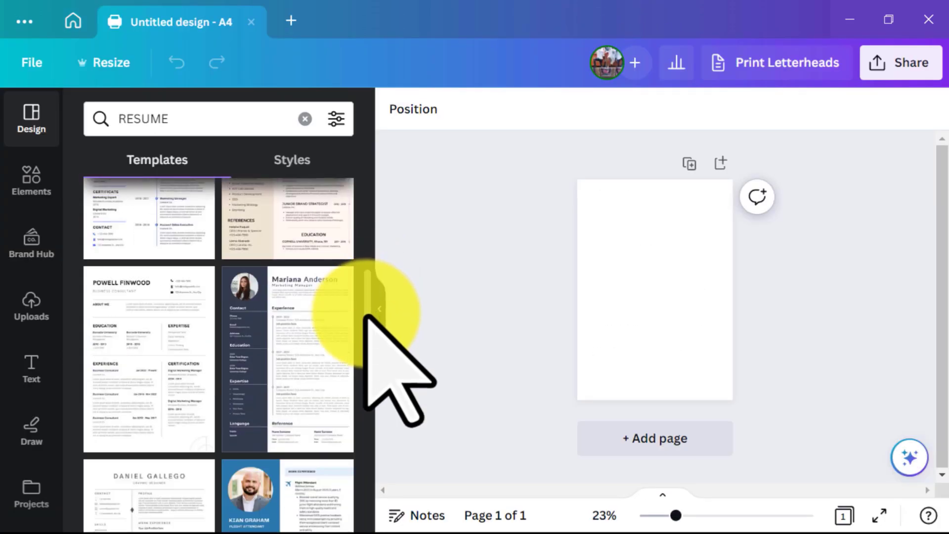
left_click_drag(366, 315, 368, 487)
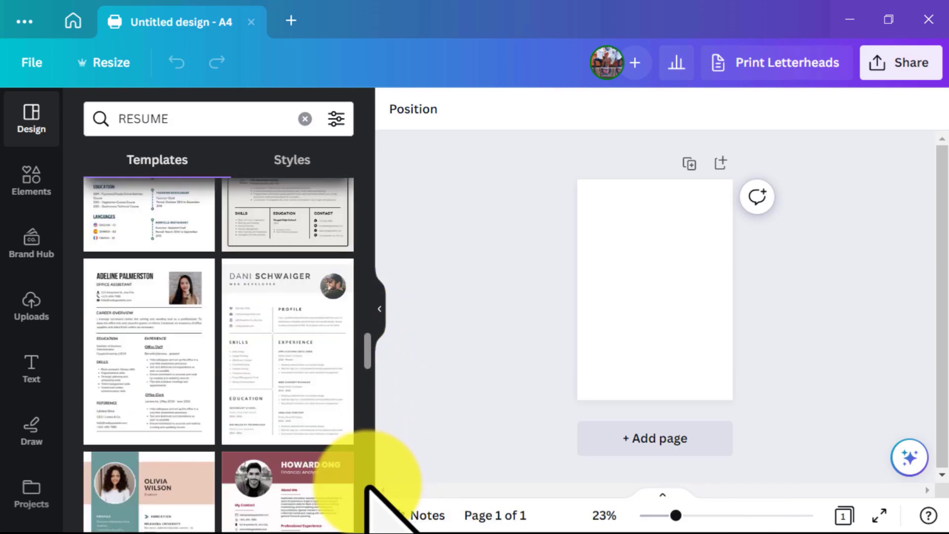
scroll(317, 336, "down", 5)
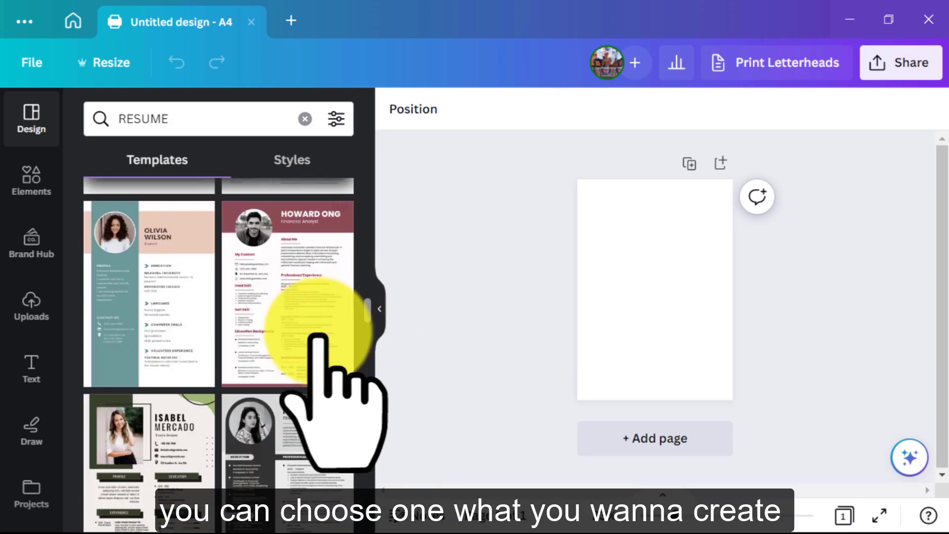
Apply the maroon Howard Ong resume template to the blank page
left_click(272, 320)
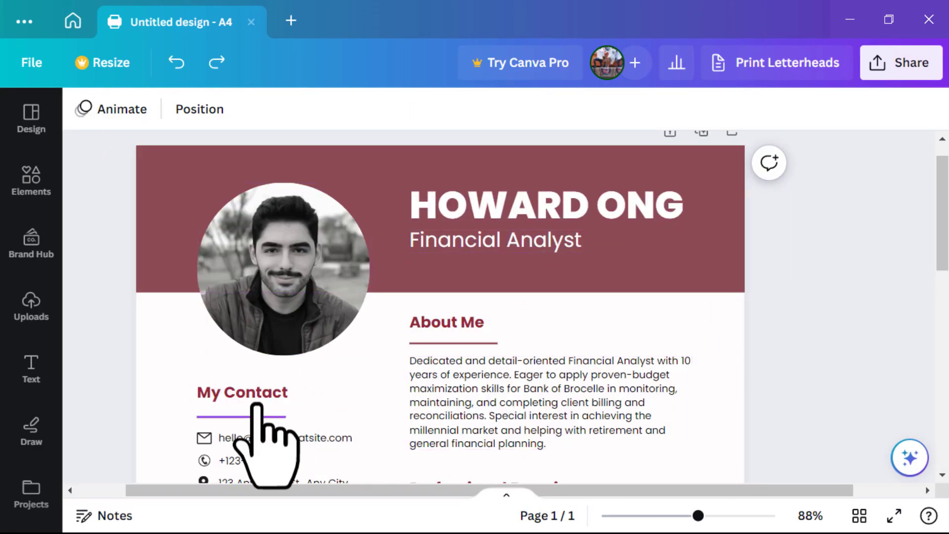
left_click_drag(940, 238, 929, 325)
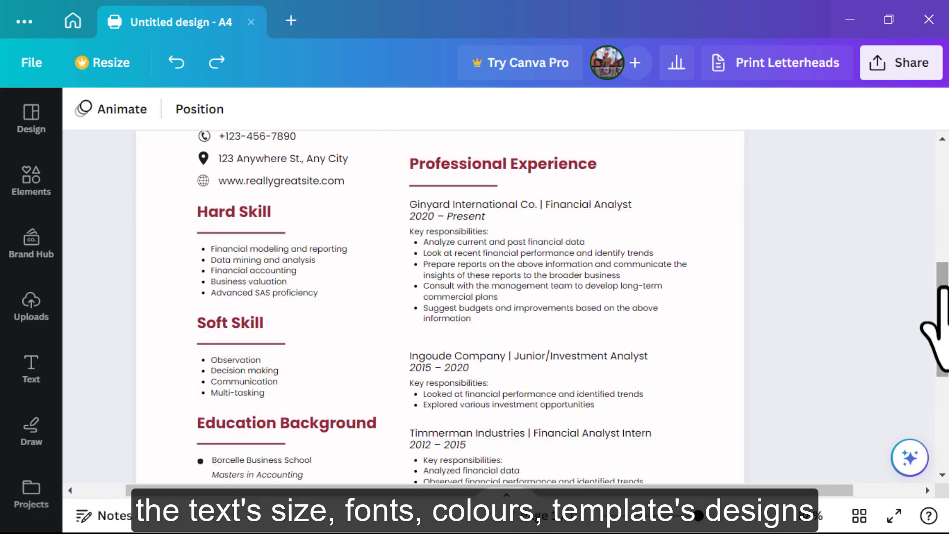
left_click_drag(942, 321, 933, 393)
Try removing the maroon bottom and header bars, restoring both so they stay
left_click(628, 421)
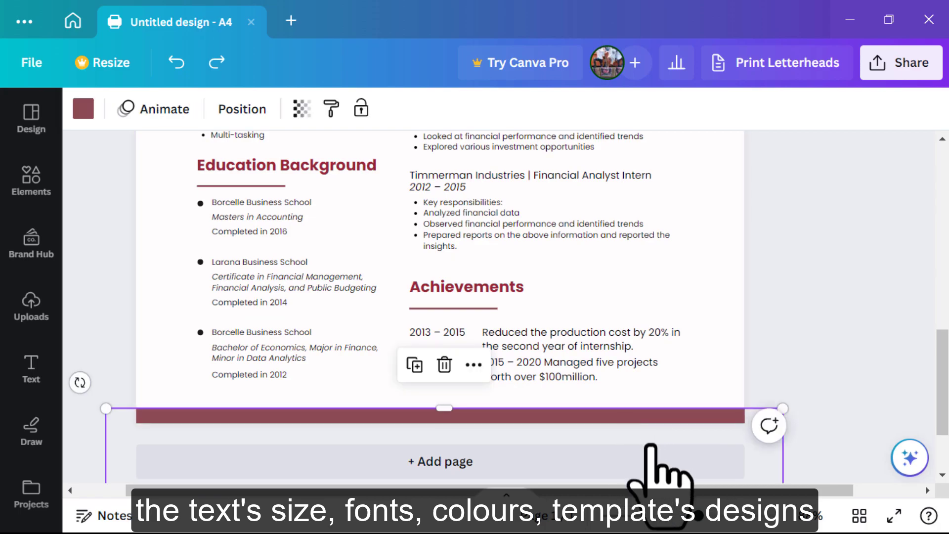
left_click_drag(651, 445, 660, 514)
left_click_drag(941, 399, 933, 201)
key("ctrl+z")
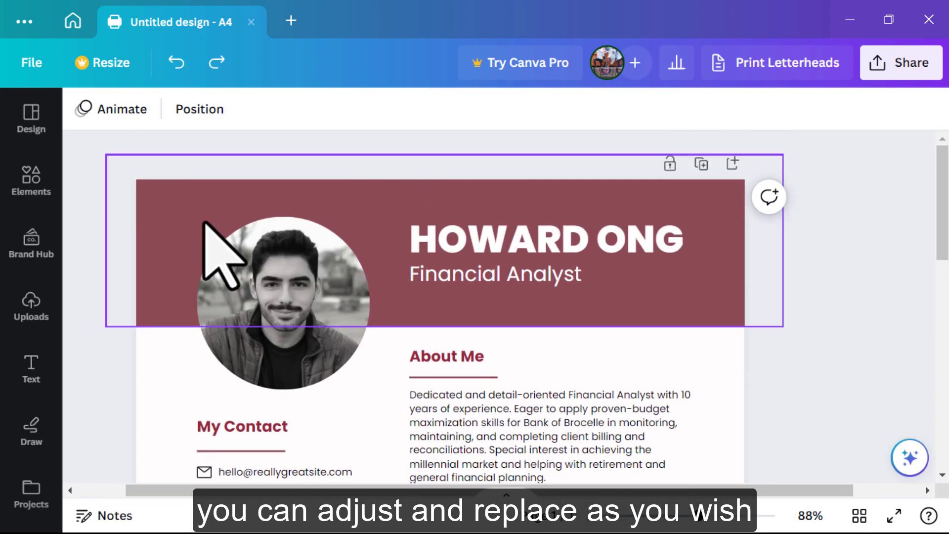
left_click_drag(205, 225, 228, 21)
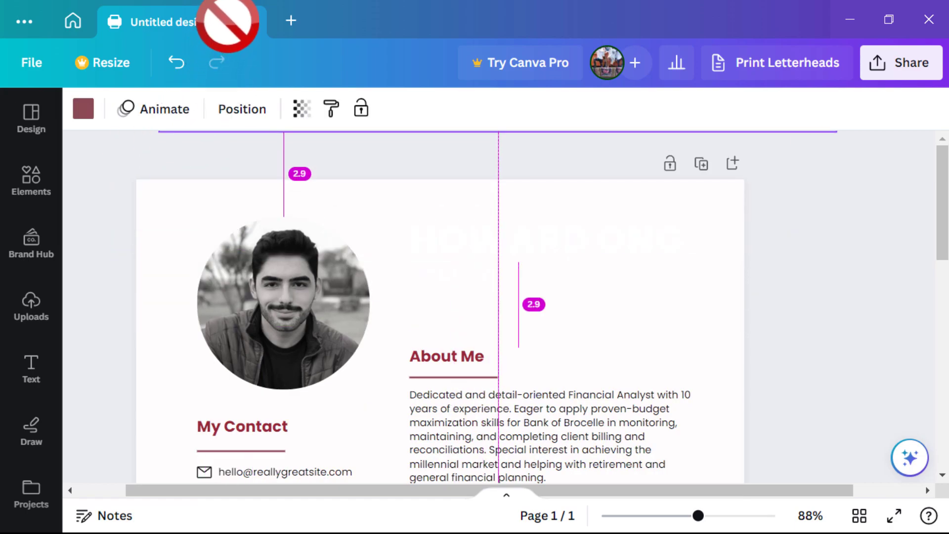
left_click(177, 63)
left_click_drag(941, 235, 940, 252)
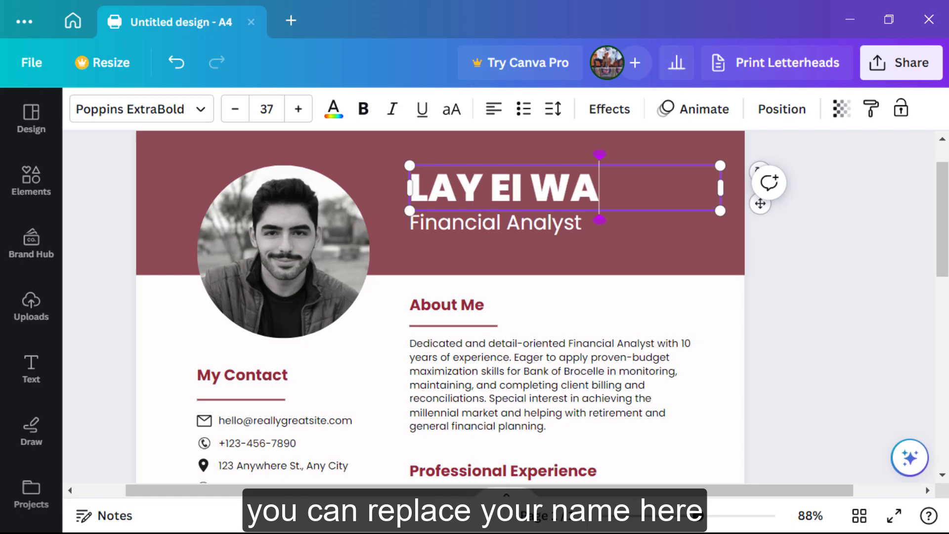
type("I WAI")
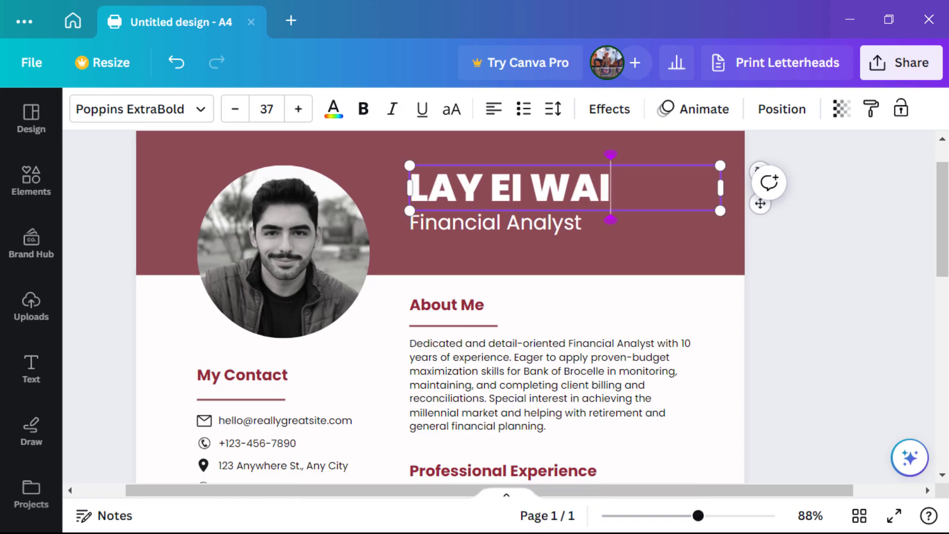
left_click(500, 223)
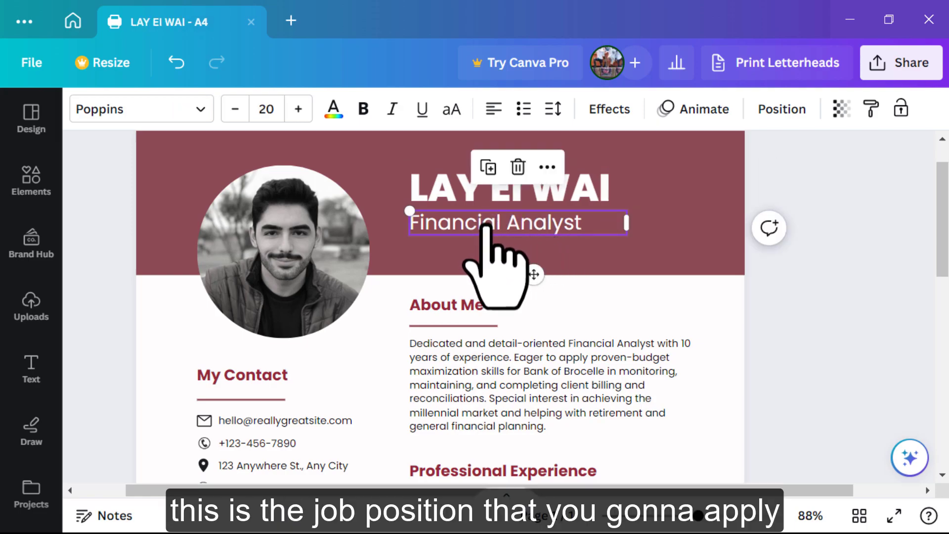
Upload the striped-top portrait JPG and drop it into the circular photo frame, viewing at 86%
left_click(282, 261)
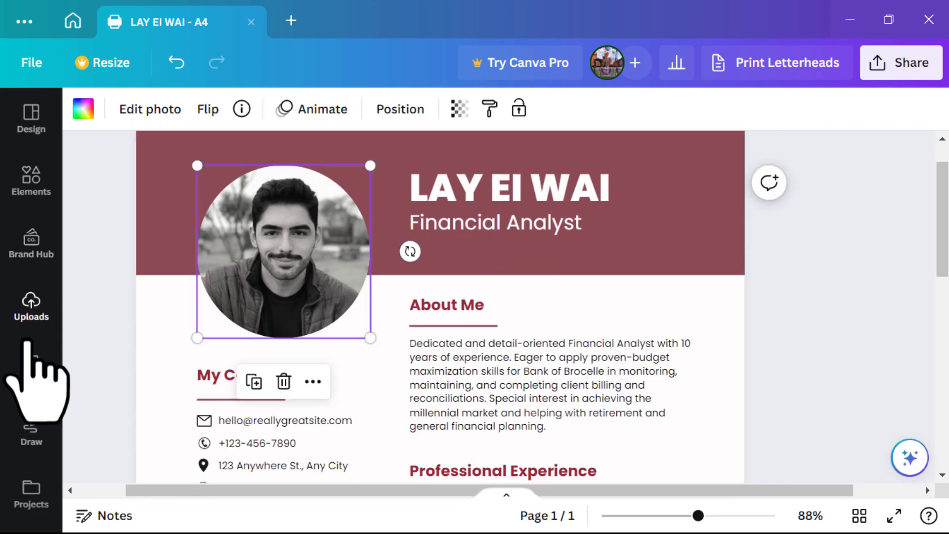
left_click(29, 341)
left_click(205, 238)
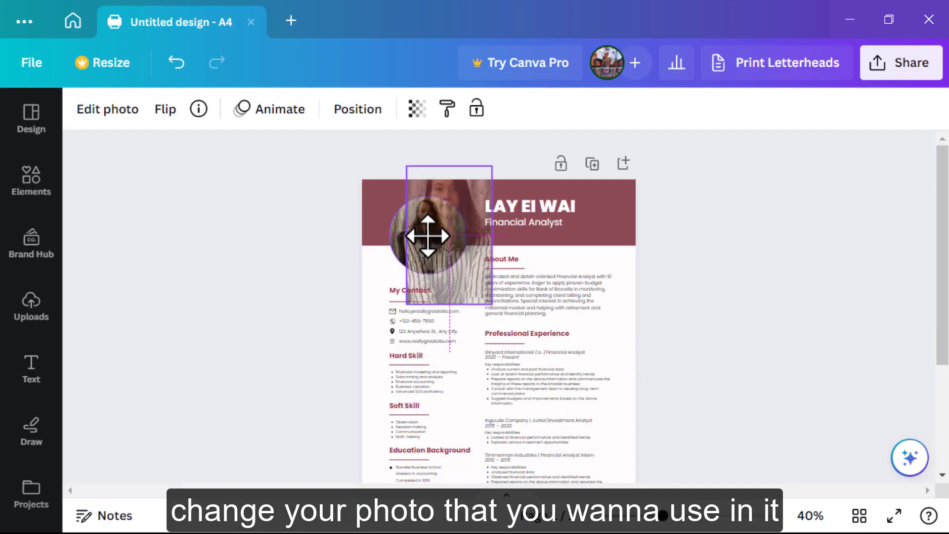
left_click_drag(428, 236, 428, 236)
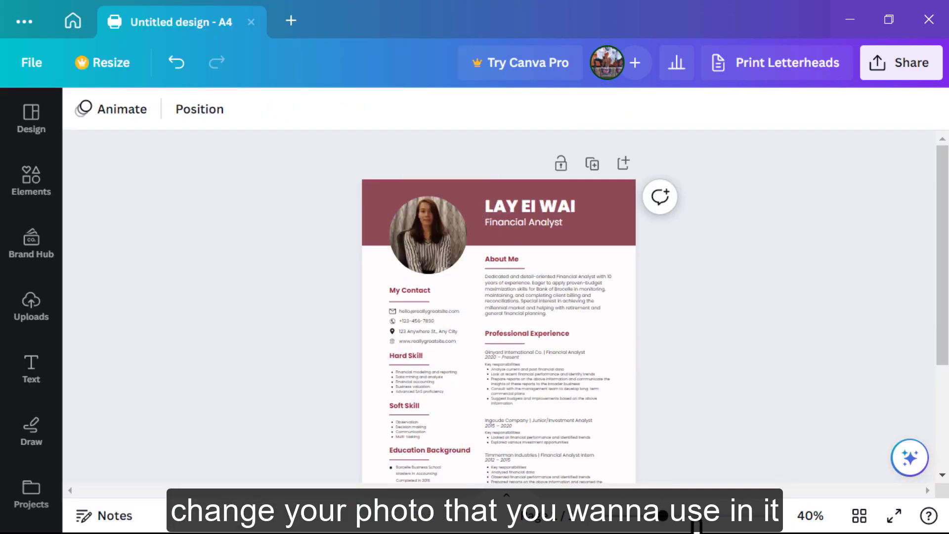
left_click(696, 517)
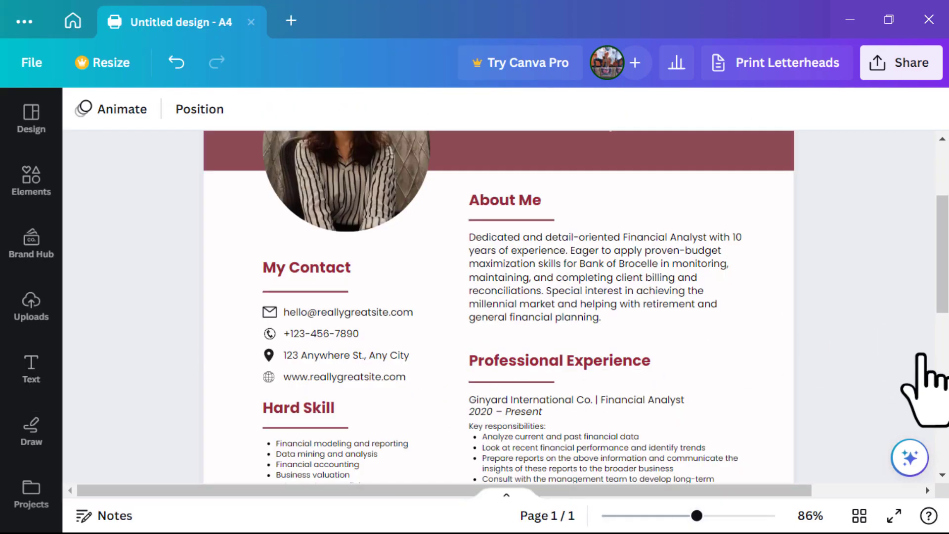
Delete the website line and its globe icon from the contact details
scroll(327, 292, "down", 1)
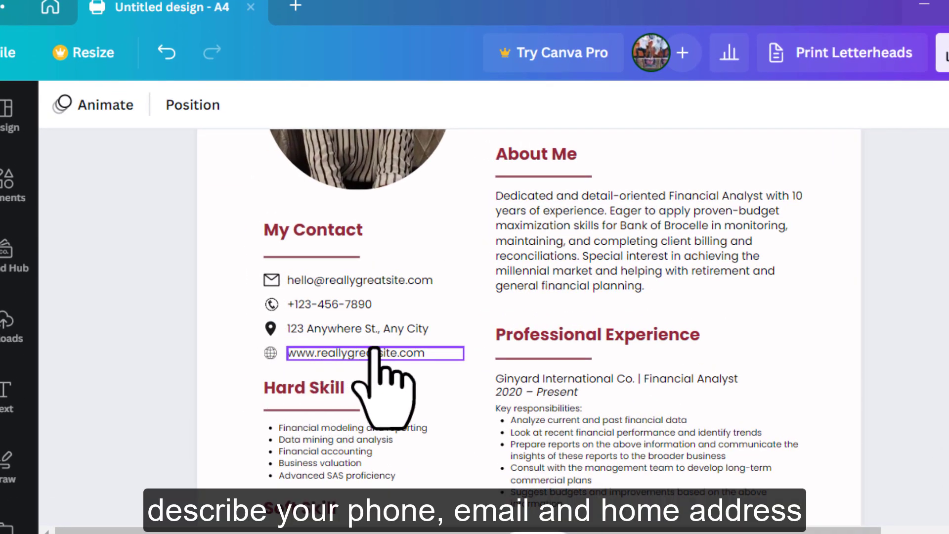
left_click(305, 355)
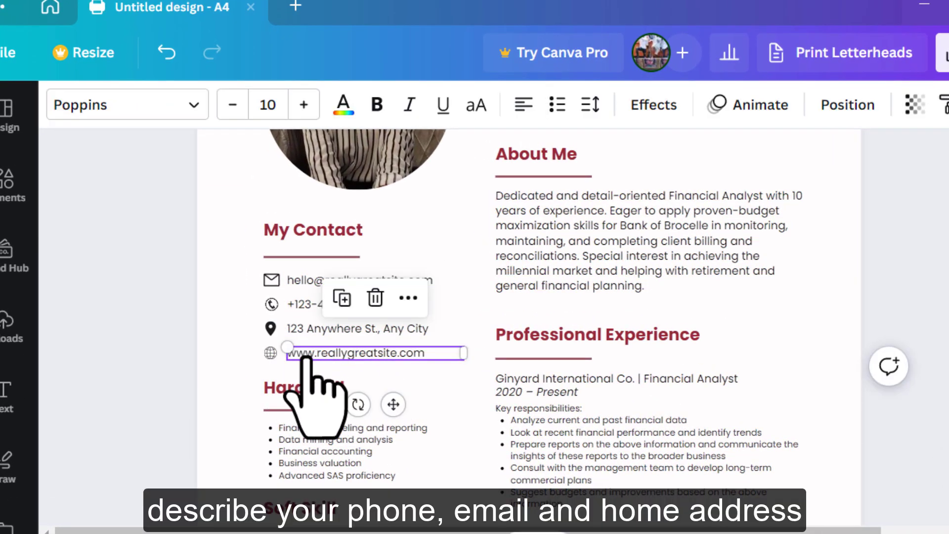
left_click(373, 299)
left_click(270, 354)
left_click(272, 297)
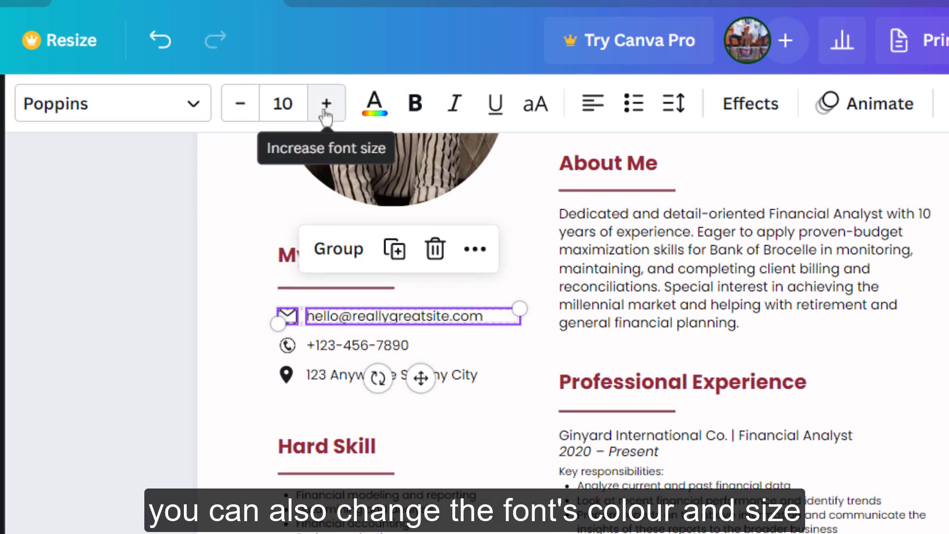
Enlarge the email, phone and address contact text to font size 12
left_click(324, 110)
left_click(324, 110)
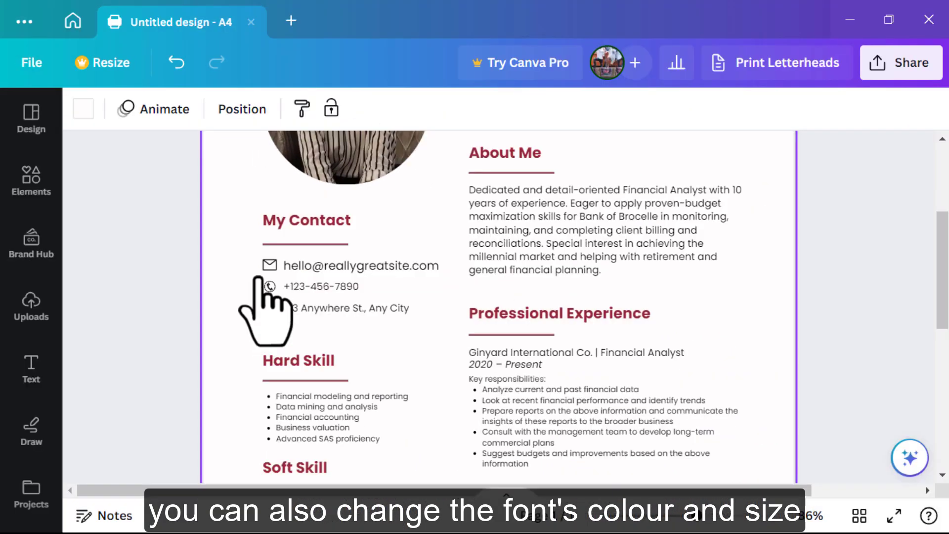
left_click_drag(258, 276, 439, 321)
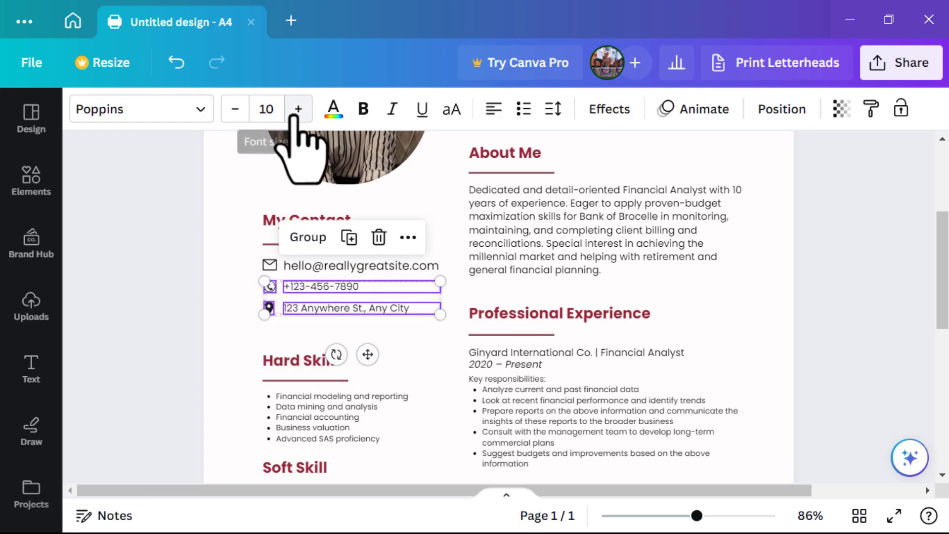
left_click(298, 109)
left_click(298, 109)
left_click(299, 109)
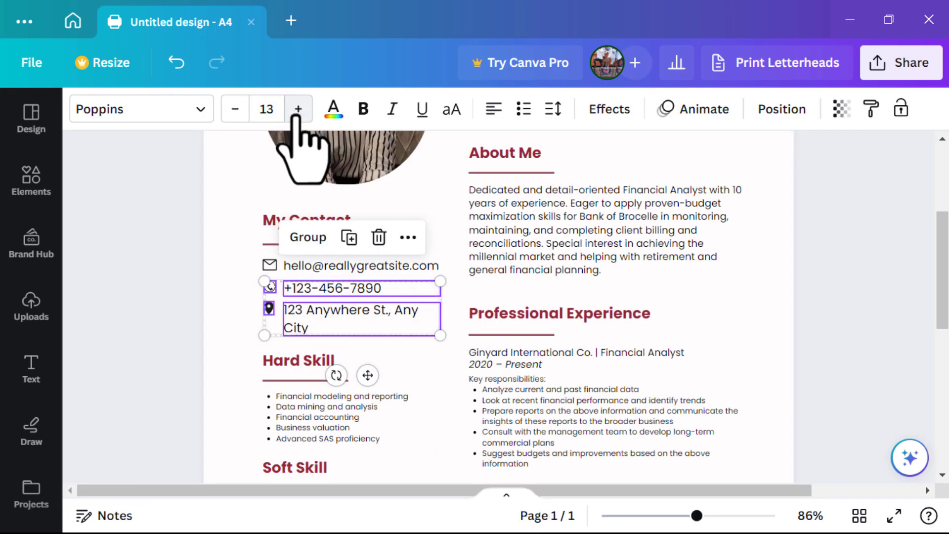
left_click(235, 109)
left_click(230, 184)
left_click_drag(943, 277, 866, 336)
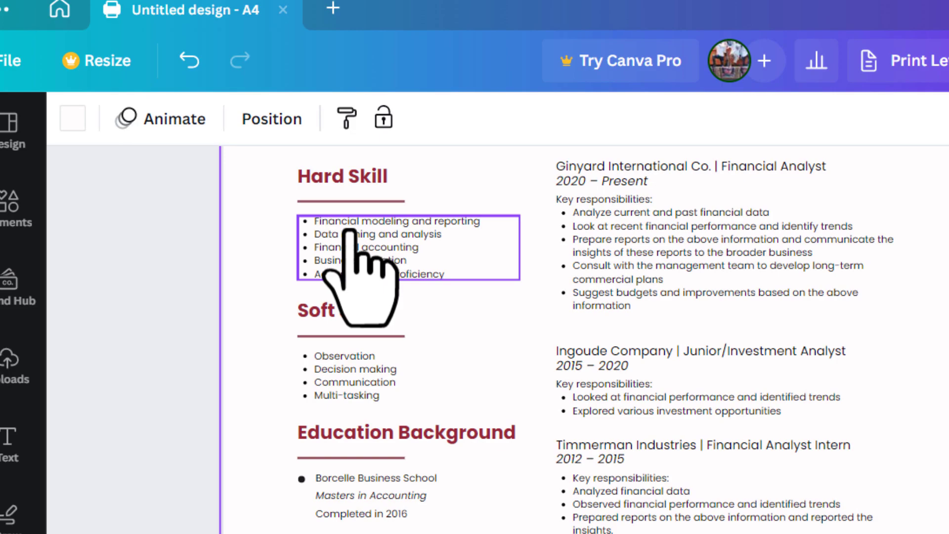
left_click(317, 369)
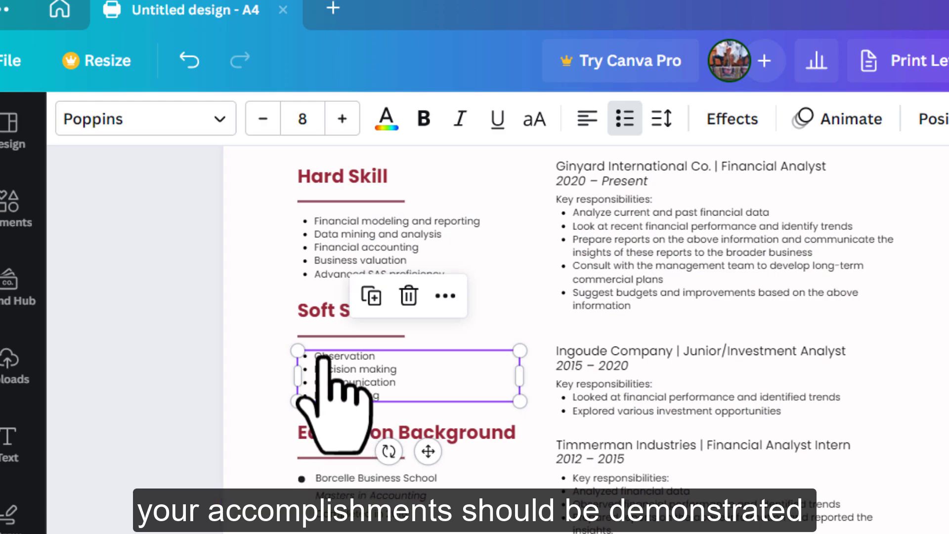
double_click(314, 358)
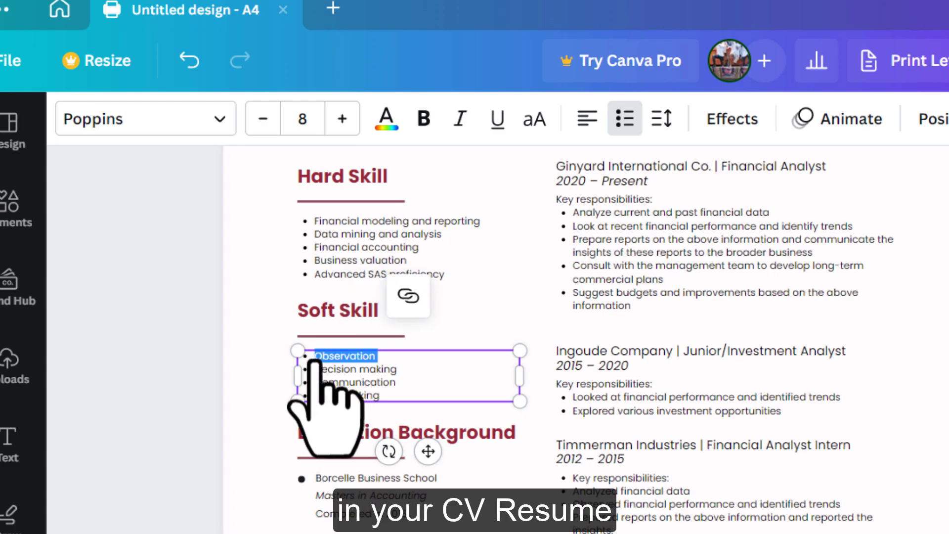
triple_click(333, 373)
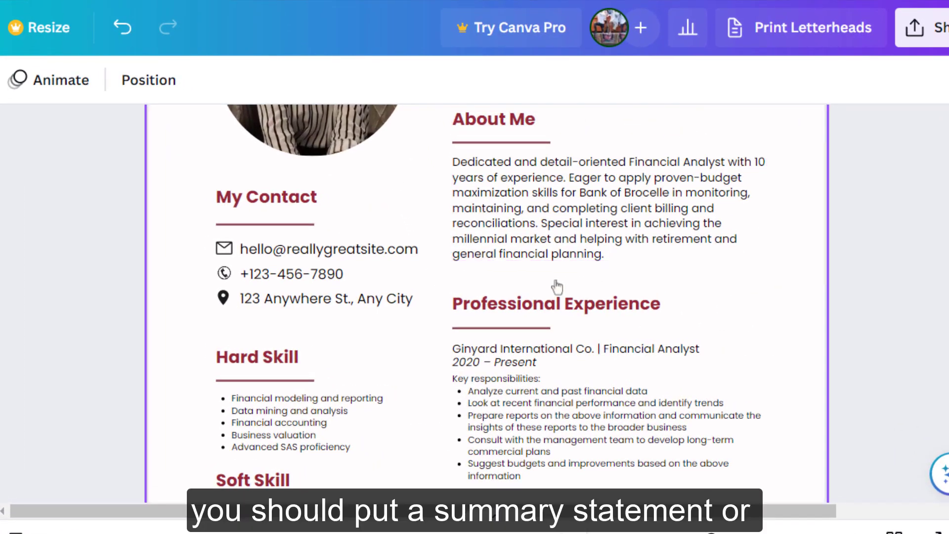
Scroll to the About Me heading and start editing its text
scroll(557, 287, "up", 2)
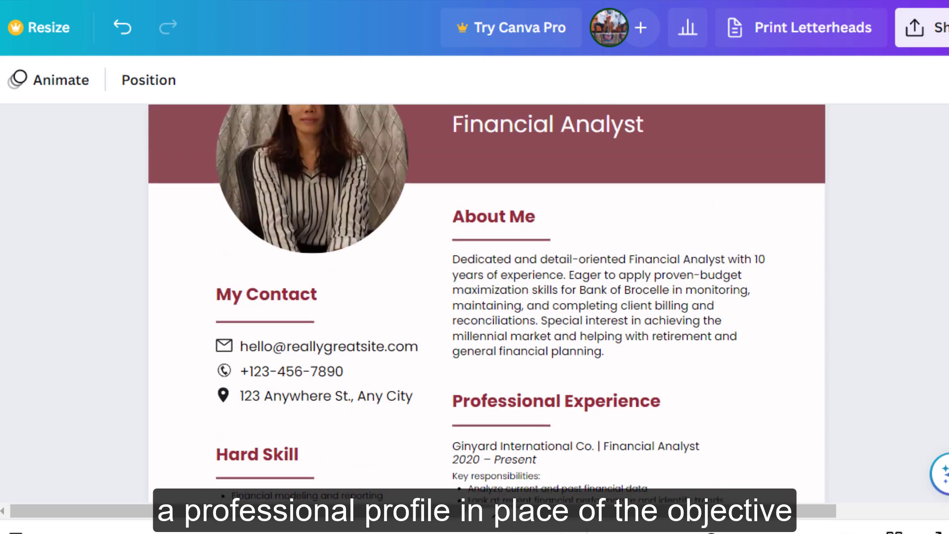
scroll(924, 306, "down", 2)
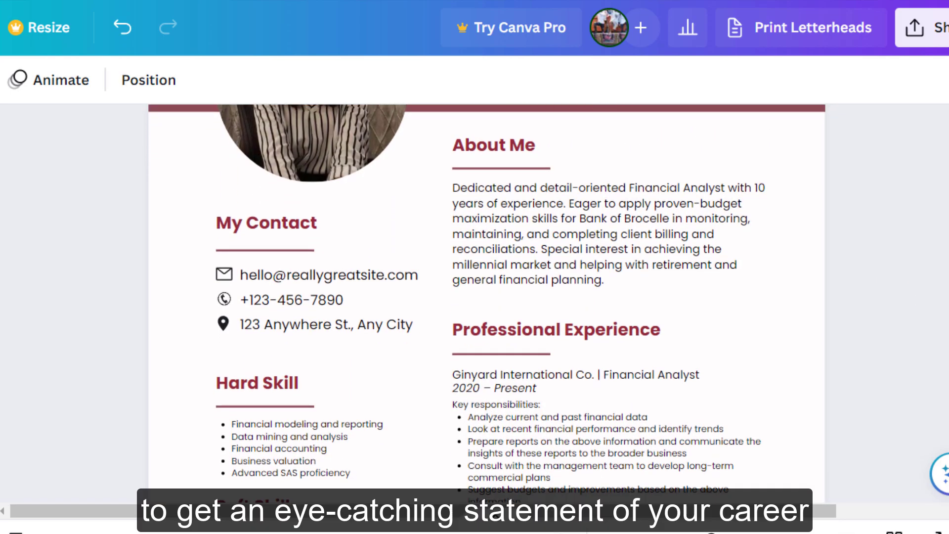
double_click(467, 141)
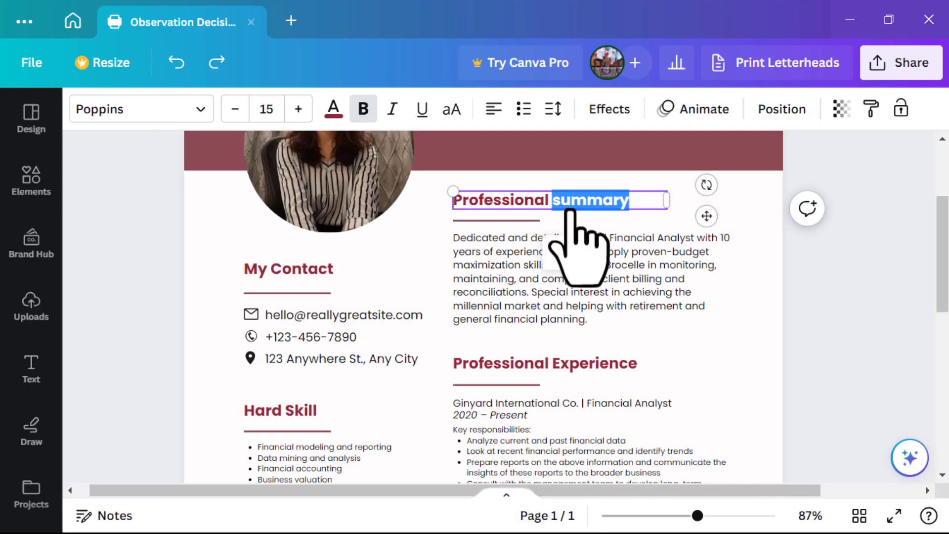
Retitle the heading Professional Objective and replace its paragraph with the special-education teaching objective
type("Objective")
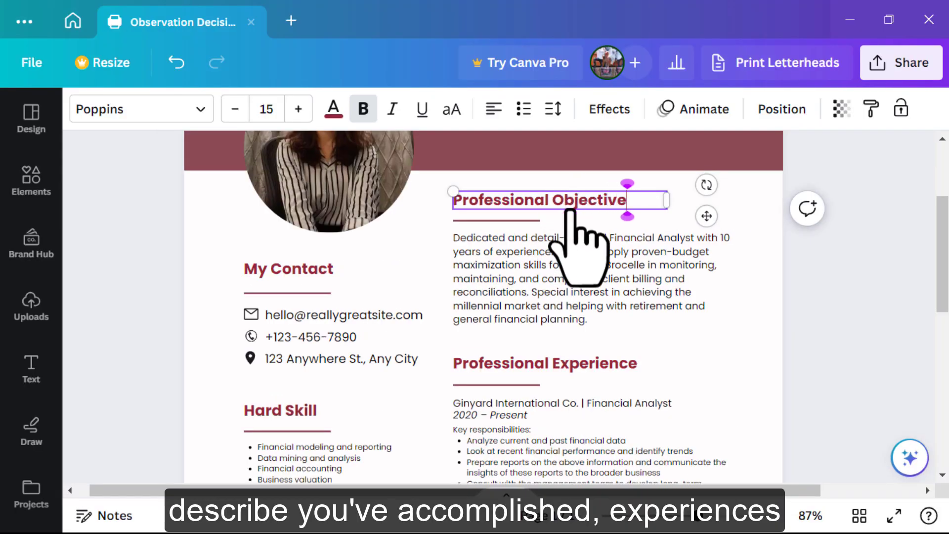
left_click(523, 287)
left_click(534, 297)
key("BackSpace")
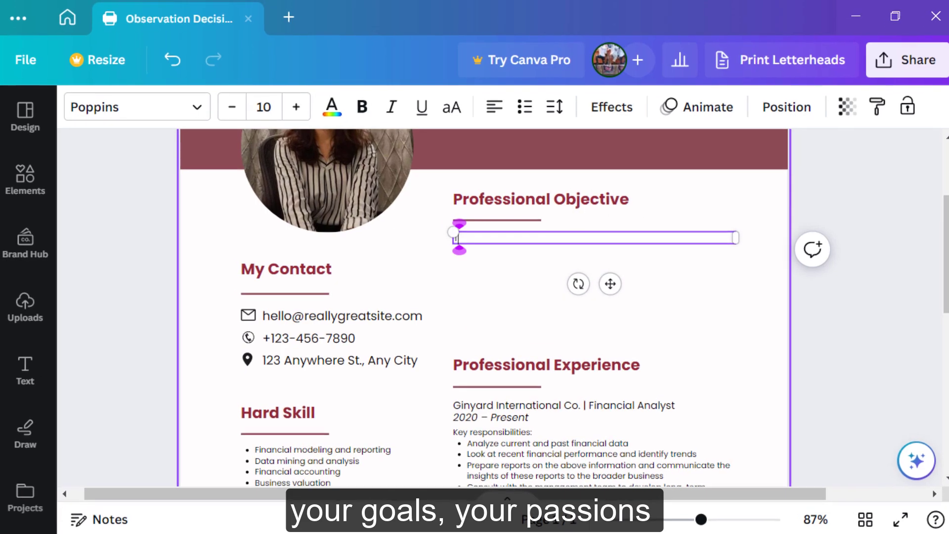
type("To obtain a teaching")
type(" position in special education")
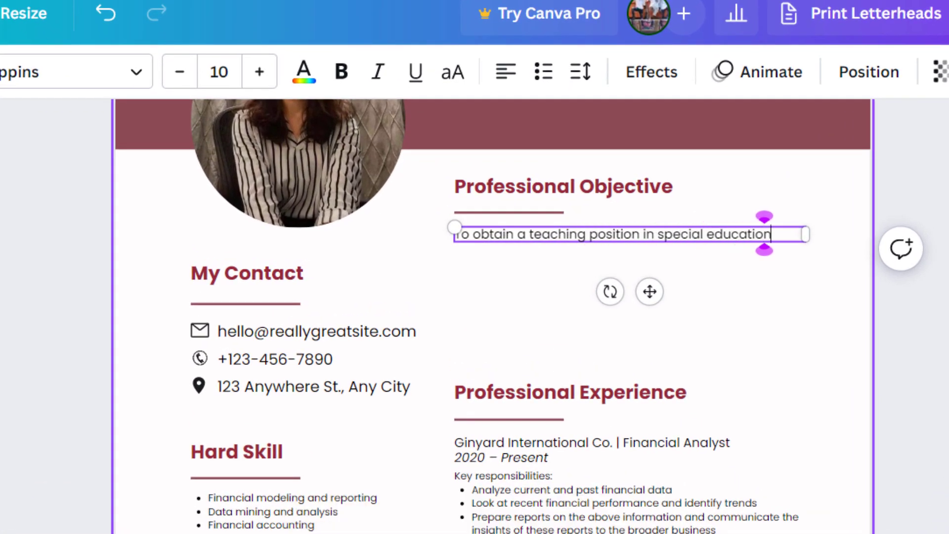
type(" which will allow me to utilise my interest and pa")
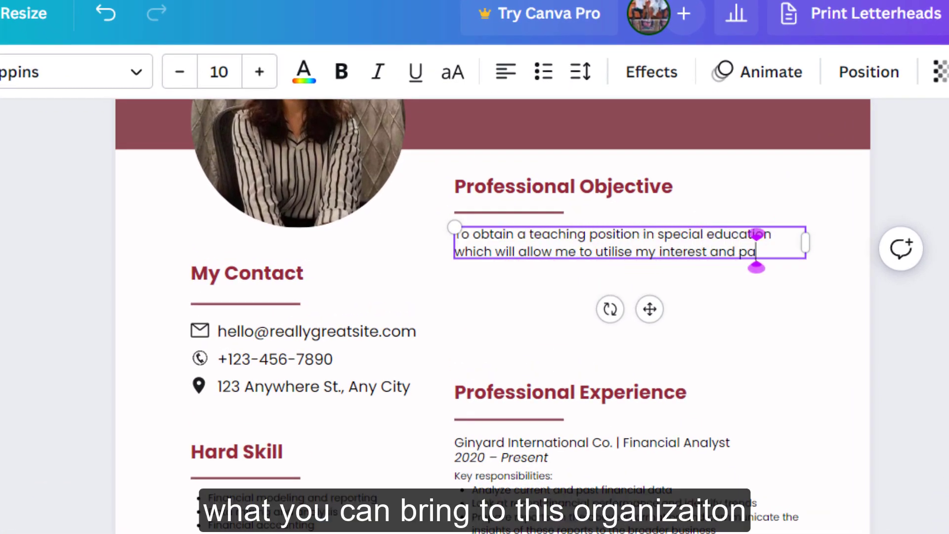
type("ssion for student development combined with skills and ex")
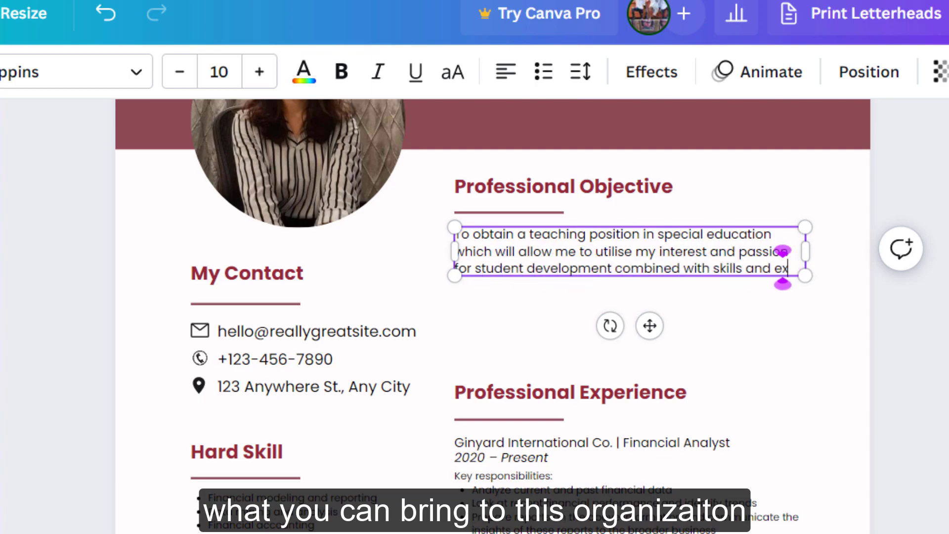
type("periences that will enable me to make a significant")
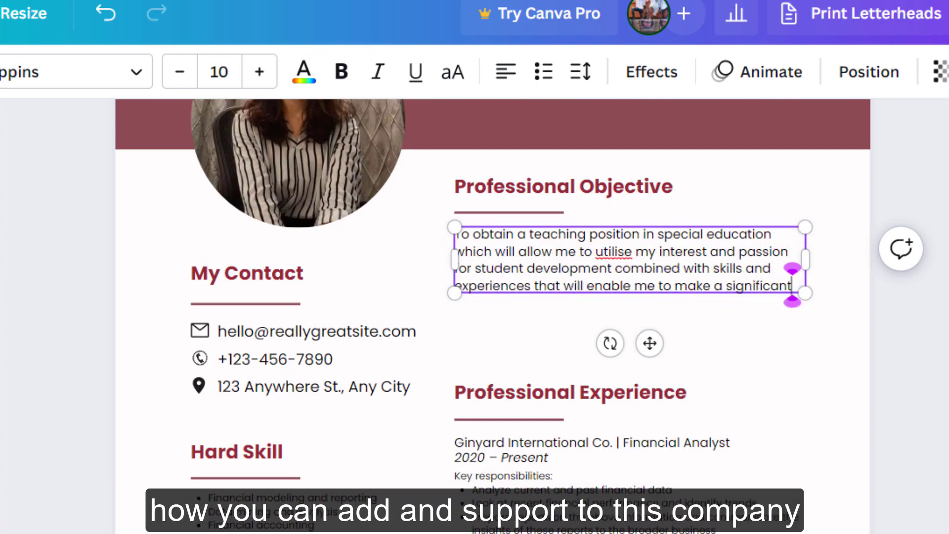
type(" contribution")
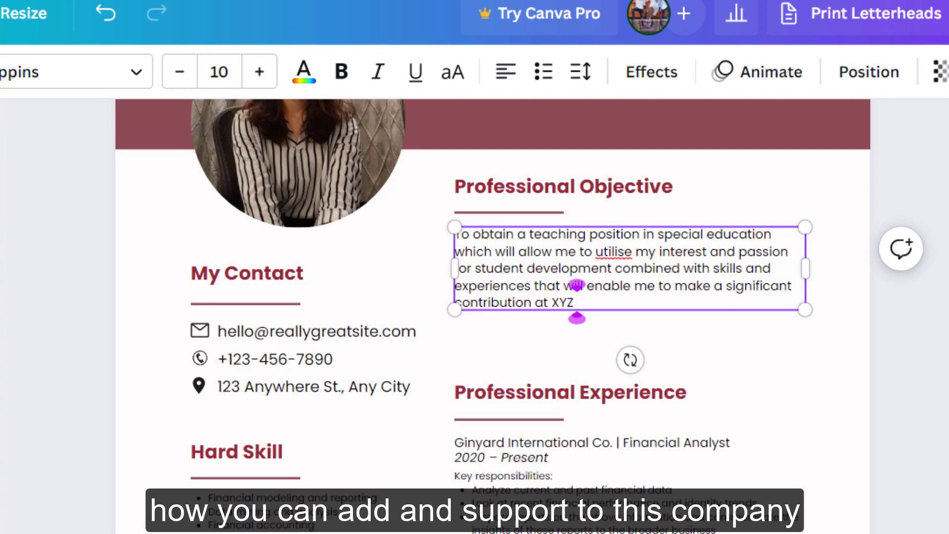
type(" at XYZ school.")
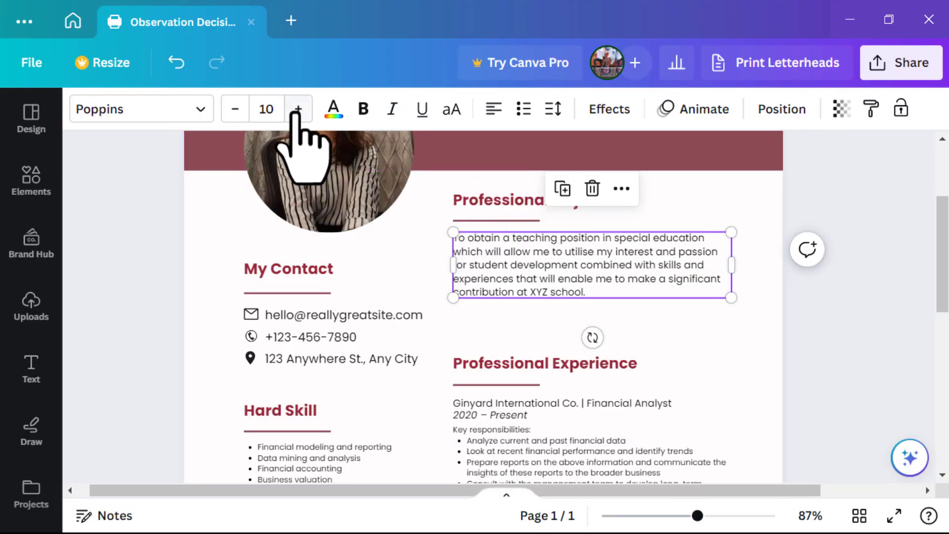
Set the objective paragraph to size 11 in Poppins Medium
left_click(297, 110)
left_click(298, 110)
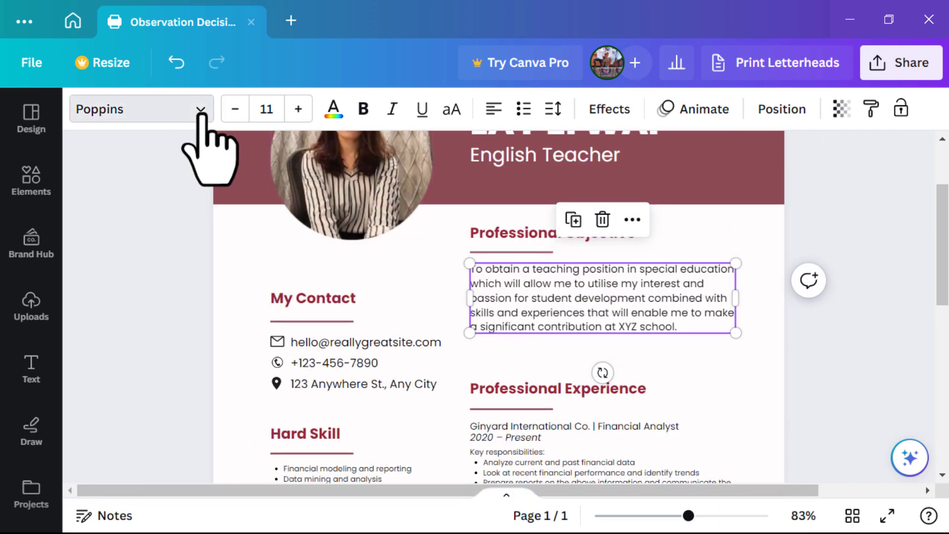
left_click(201, 110)
left_click(163, 294)
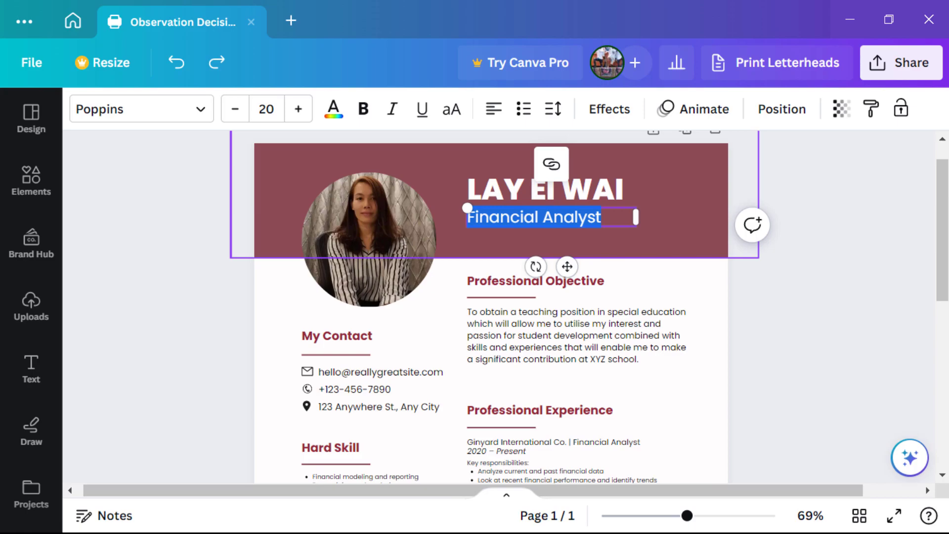
Type English Teacher over the Financial Analyst subtitle under the name
type("English")
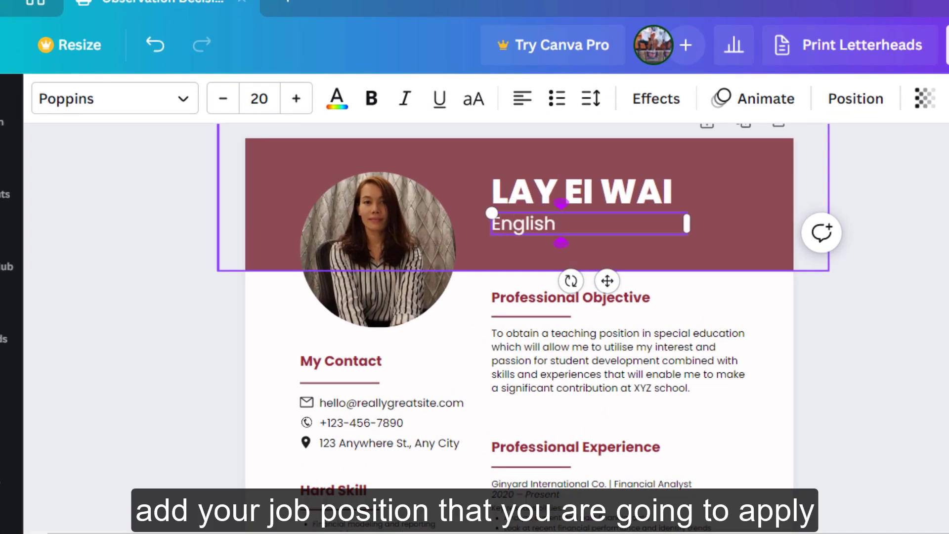
type(" Teac")
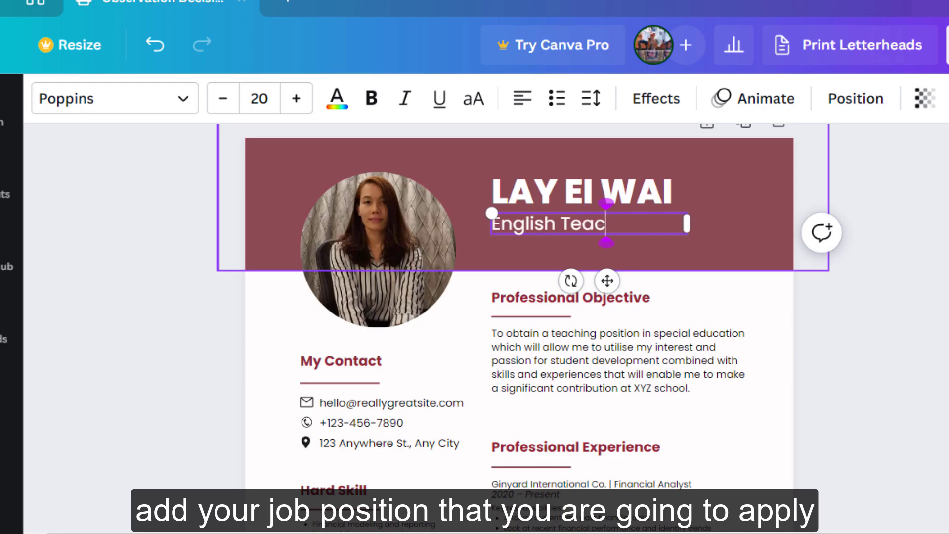
type("her")
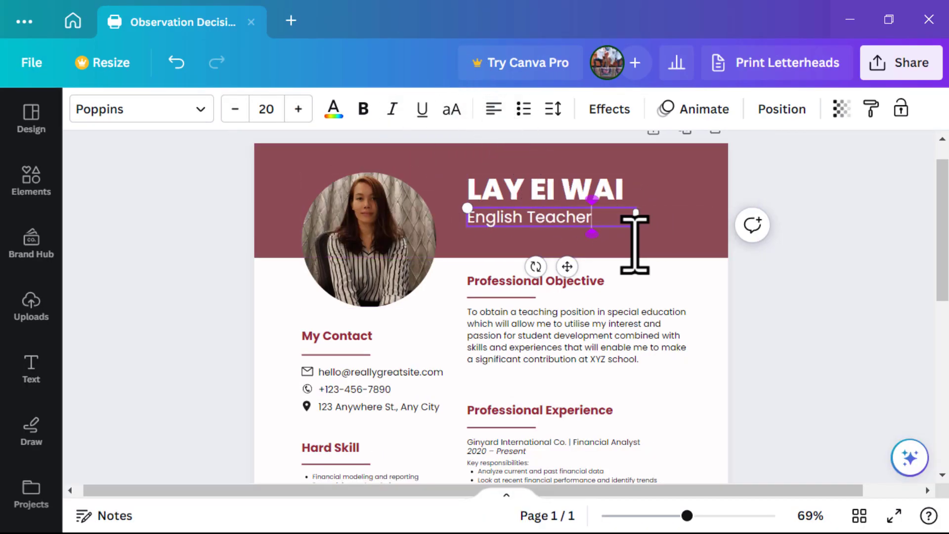
left_click(860, 187)
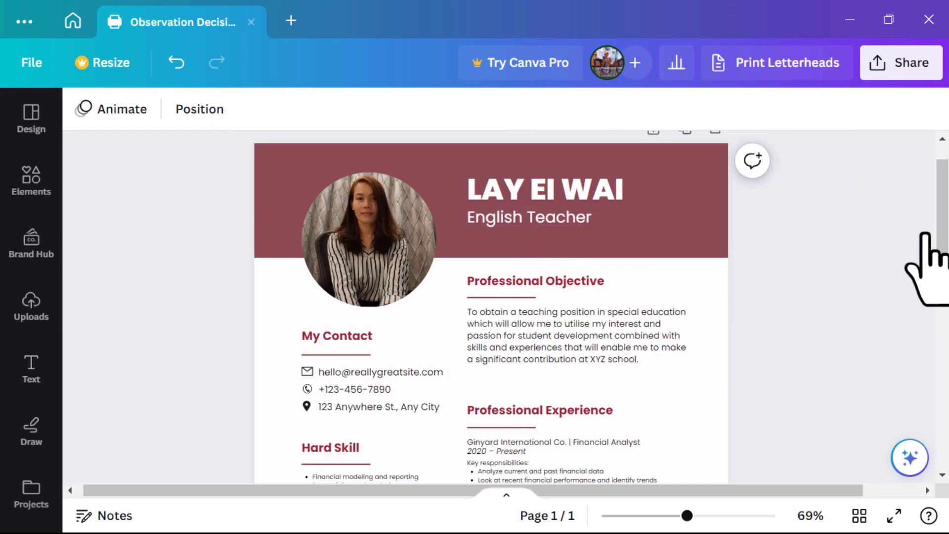
left_click_drag(944, 217, 943, 238)
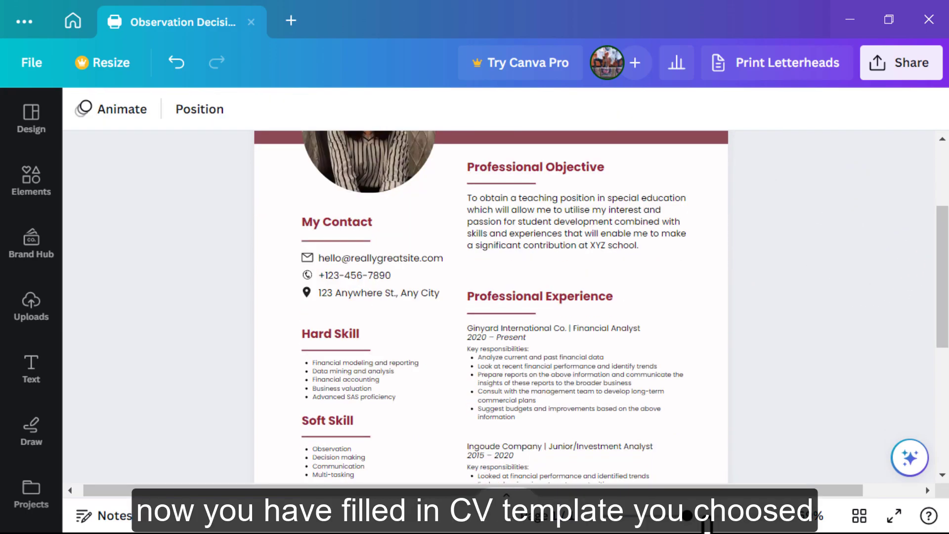
left_click(707, 516)
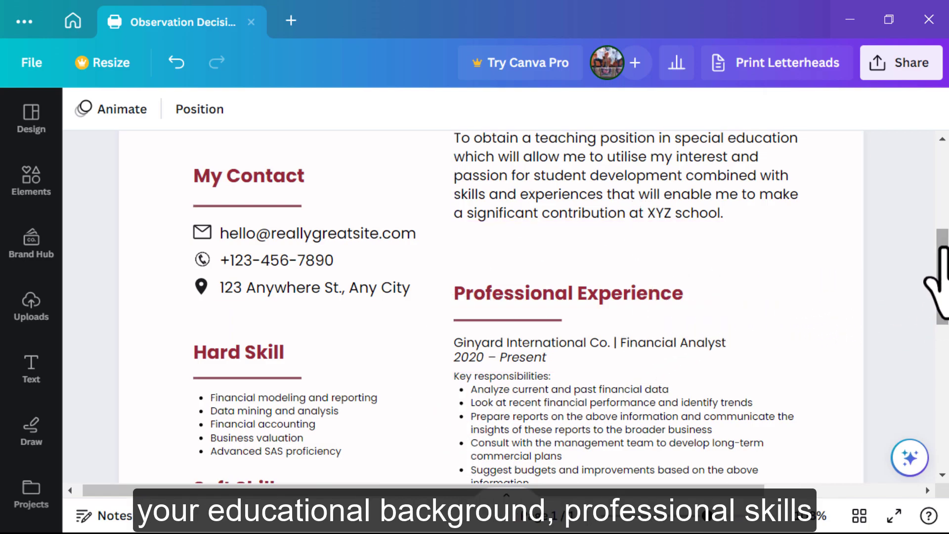
left_click_drag(943, 253, 703, 526)
left_click(677, 516)
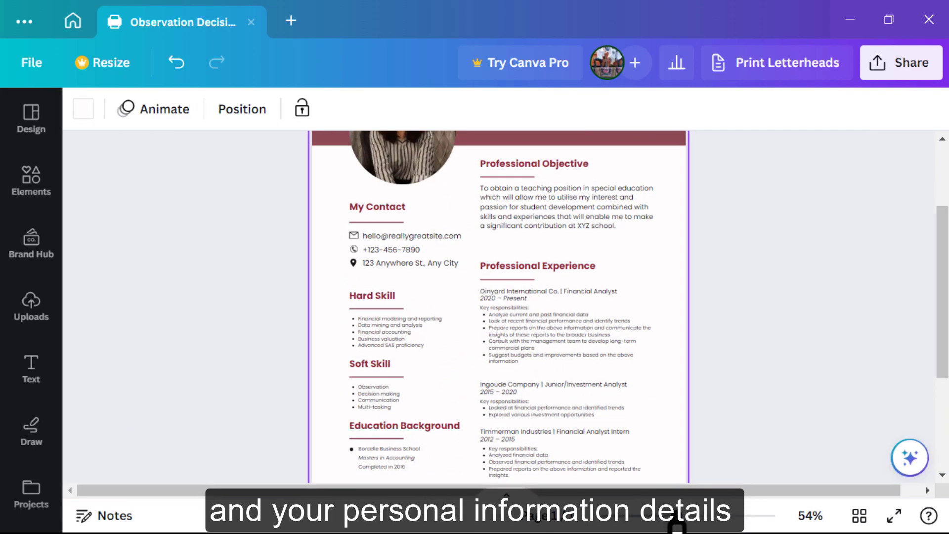
left_click(690, 516)
left_click_drag(934, 350, 938, 287)
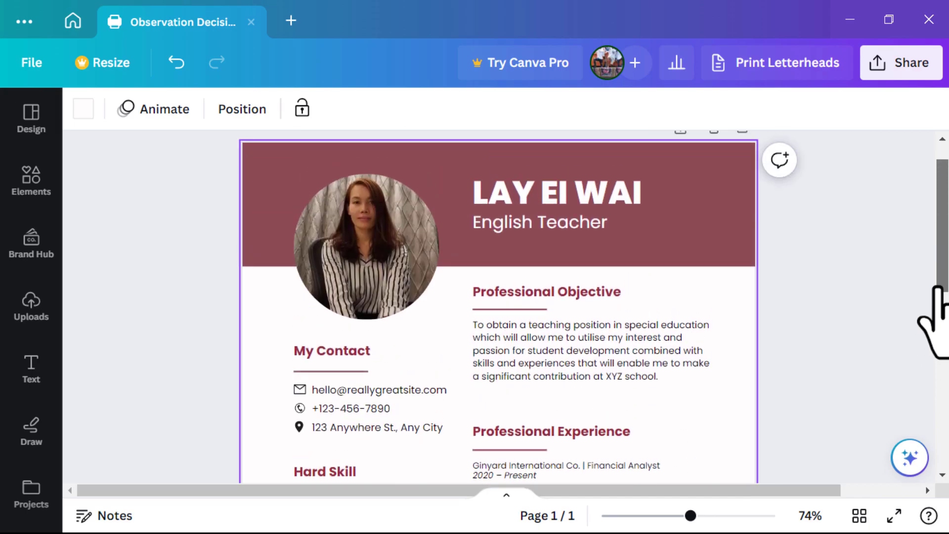
left_click(336, 270)
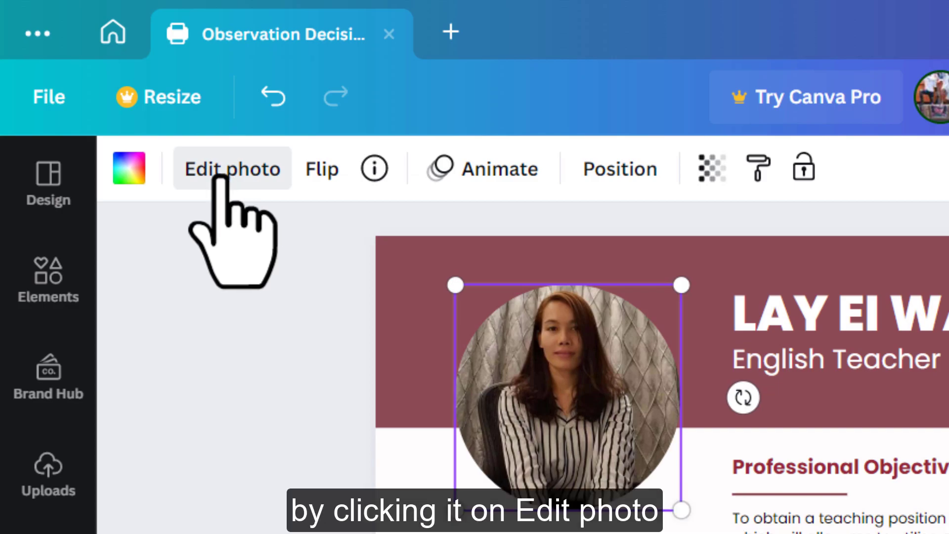
Browse the portrait's effects, filters and adjustments, then nudge the photo slightly up-left
left_click(221, 177)
left_click_drag(87, 450, 82, 373)
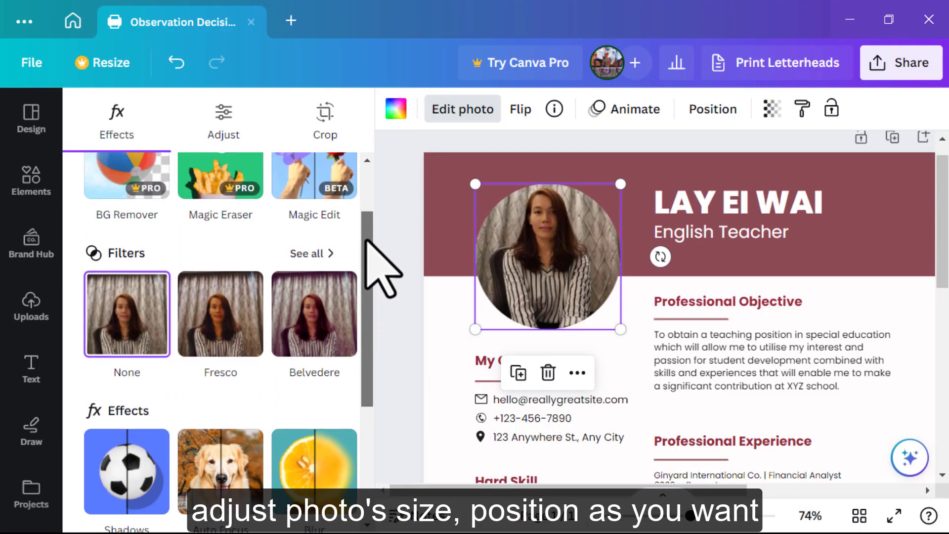
scroll(366, 238, "up", 2)
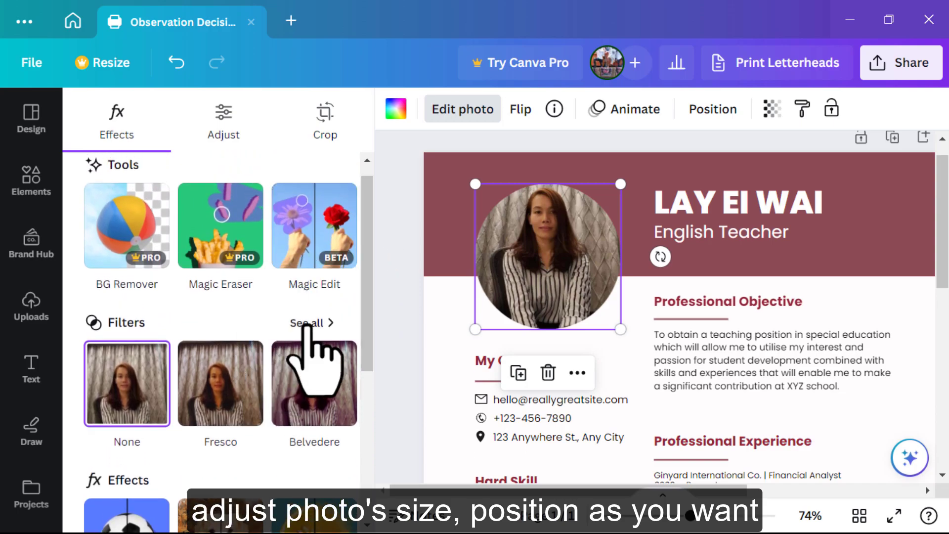
left_click(311, 322)
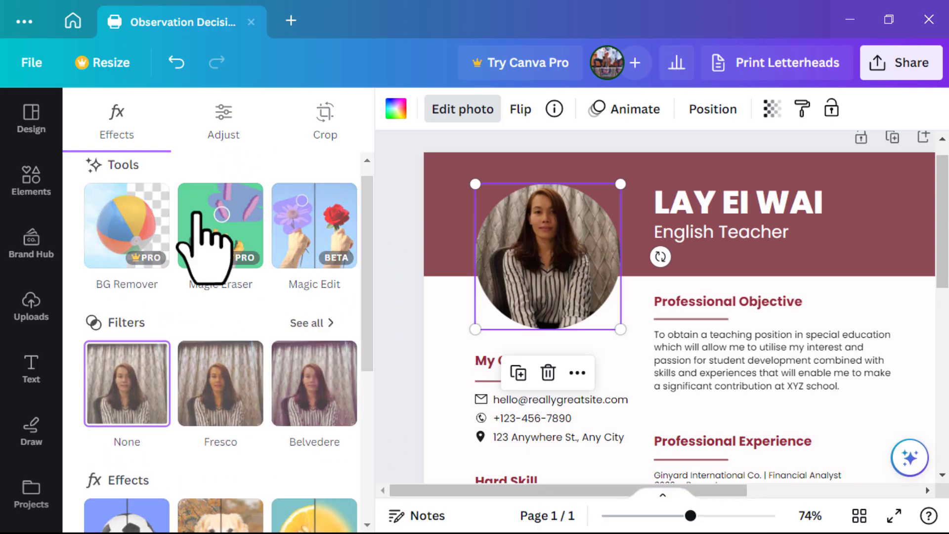
left_click(87, 108)
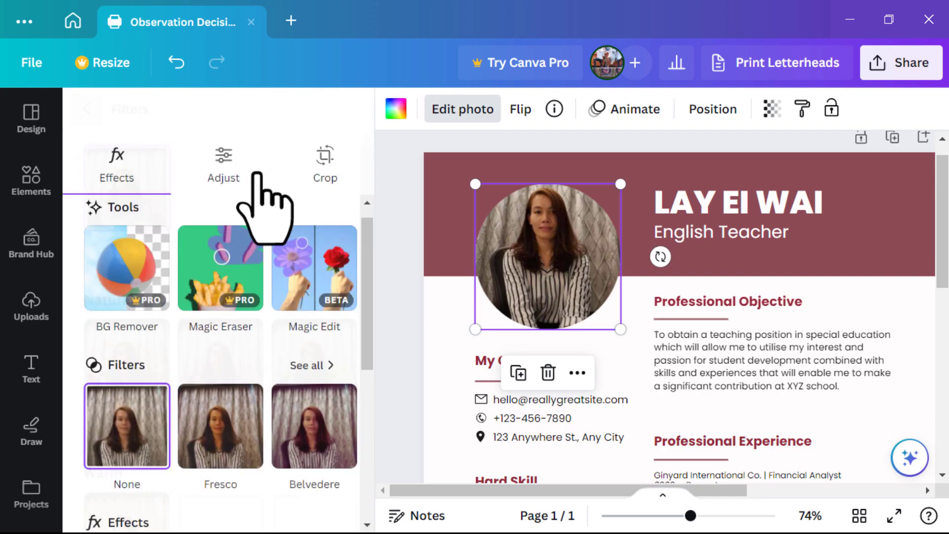
scroll(237, 158, "down", 1)
left_click(223, 135)
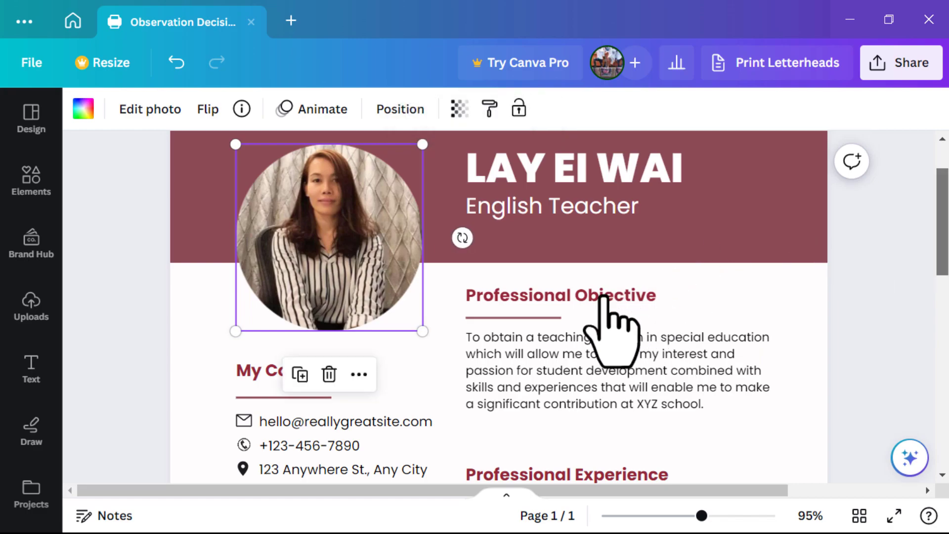
scroll(916, 225, "up", 2)
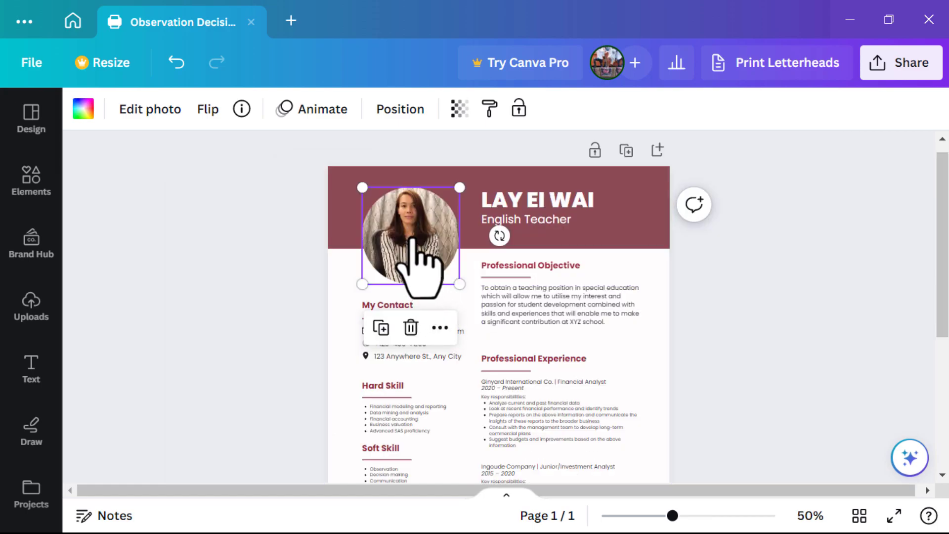
left_click_drag(412, 239, 407, 228)
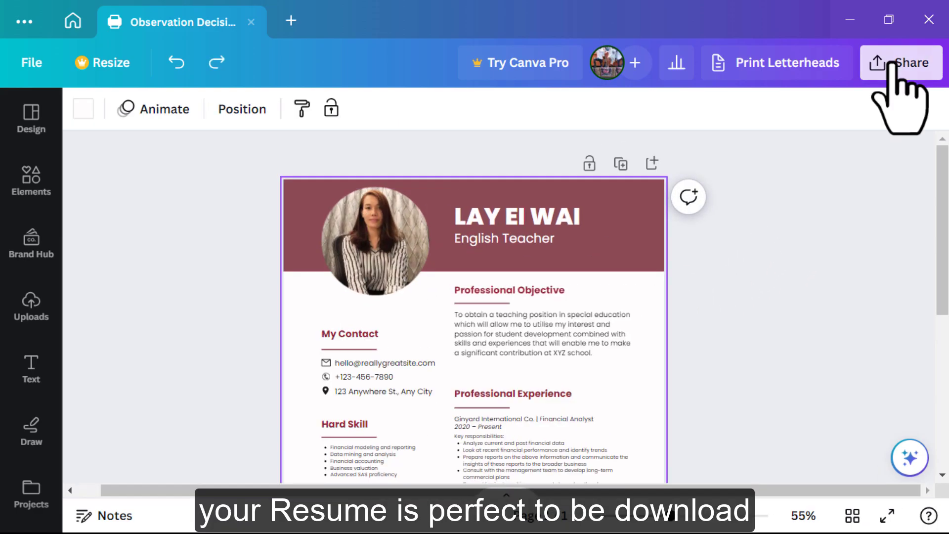
Export the resume from the Share menu with file type JPG
left_click(896, 63)
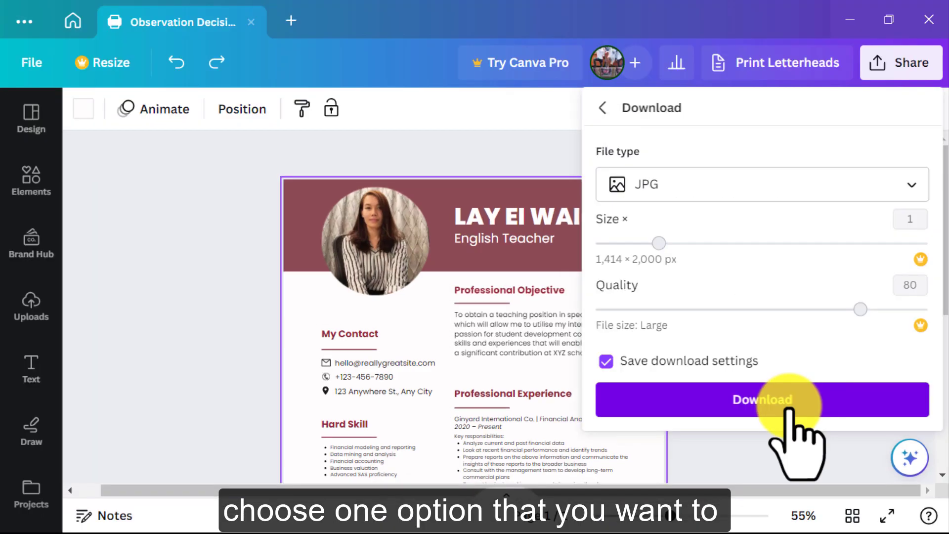
left_click(791, 403)
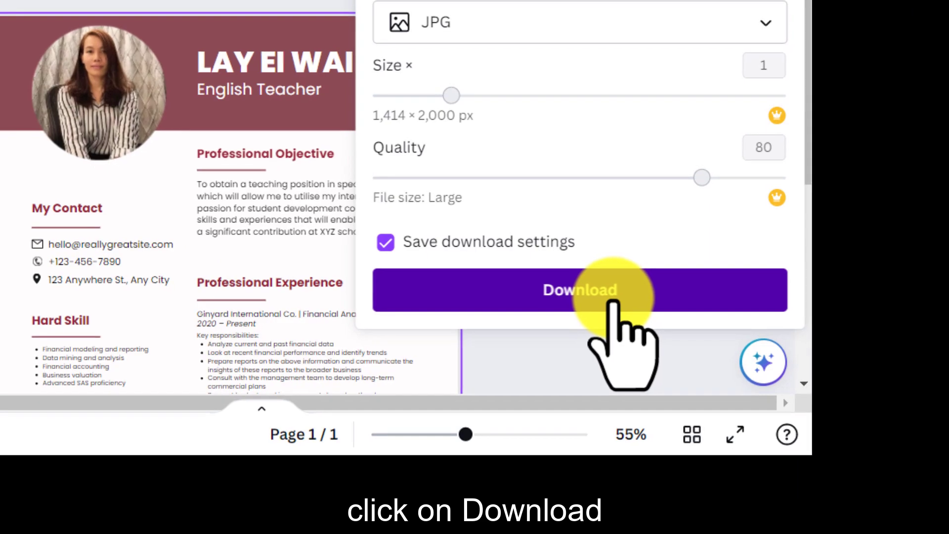
left_click(626, 310)
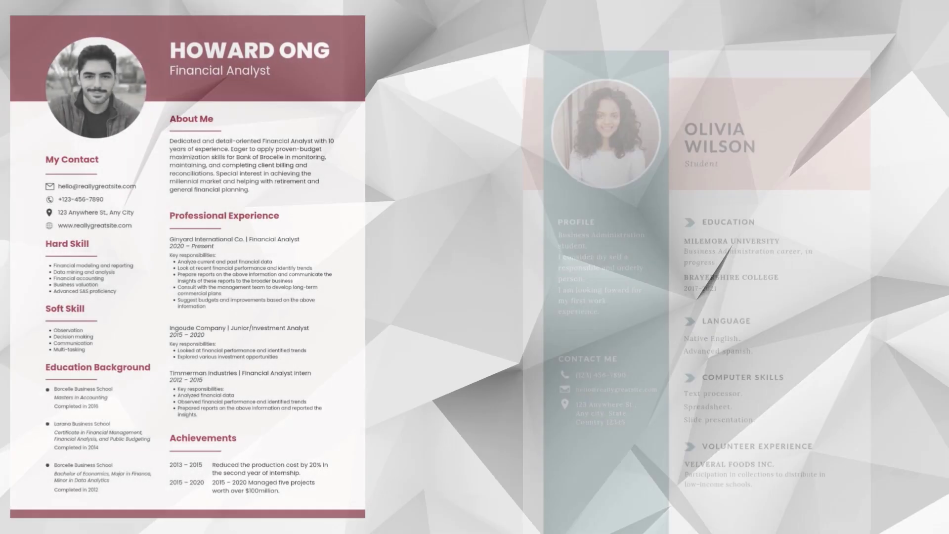